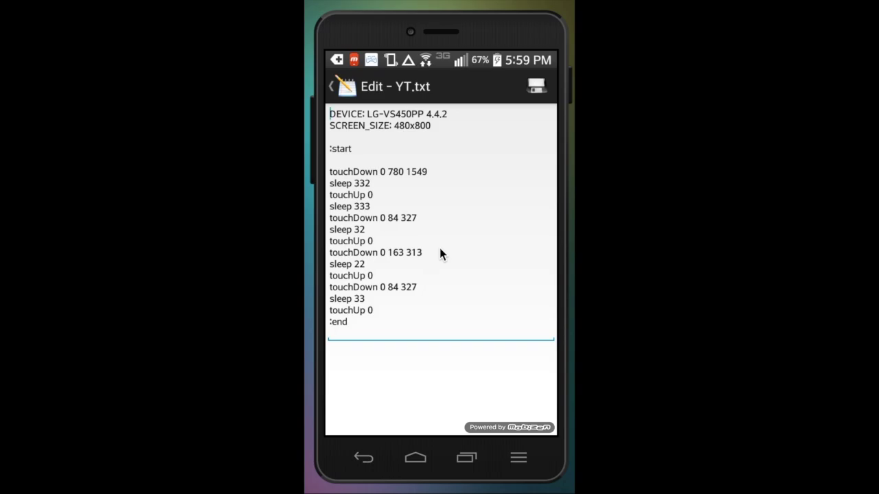
# - Bring the YT.txt script editor back on screen in HiroMacro
pyautogui.click(439, 253)
# - Insert a new line below :start and type the first var line
pyautogui.click(370, 183)
pyautogui.click(352, 148)
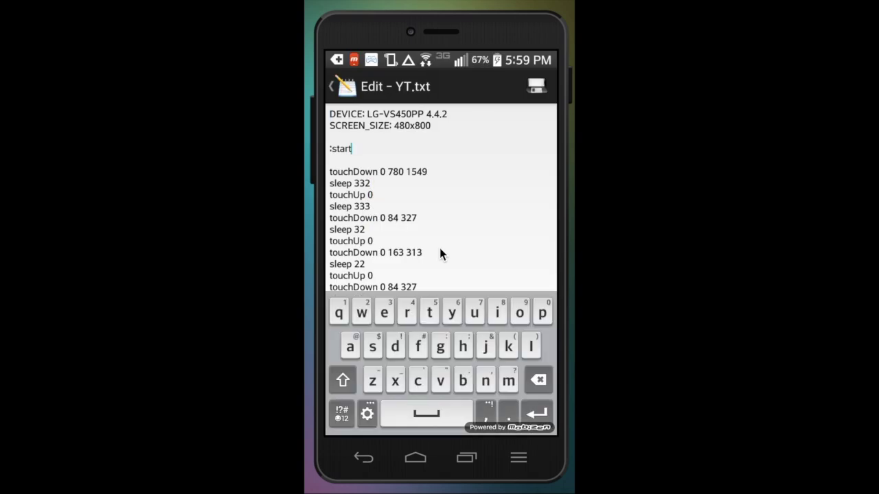
pyautogui.press('Return')
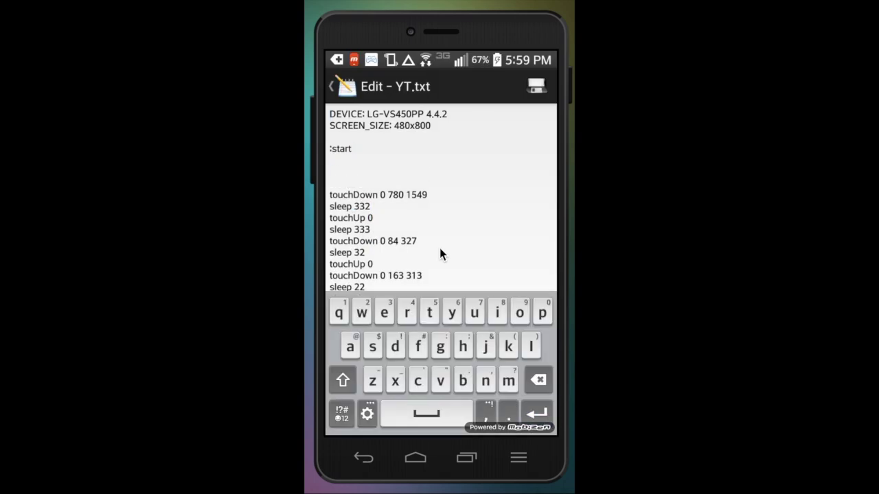
pyautogui.hotkey('ctrl', 's')
pyautogui.write('var')
pyautogui.scroll(-1, 440, 254)
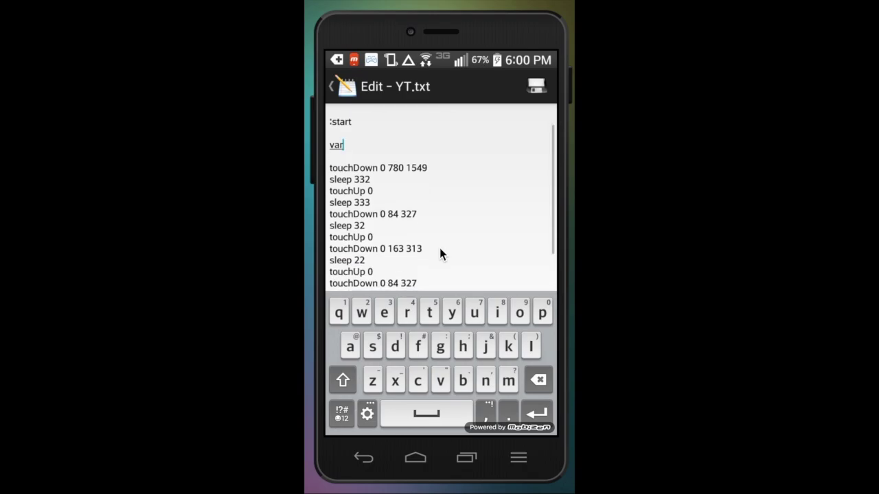
pyautogui.scroll(-1, 440, 254)
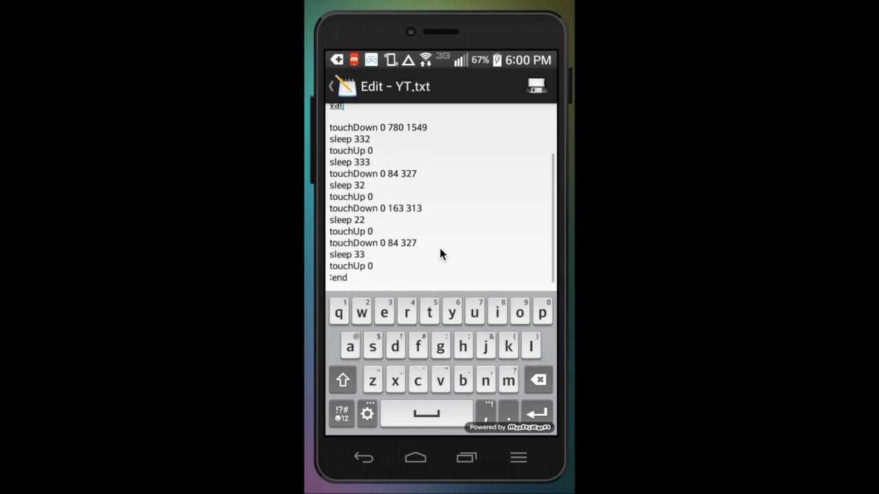
pyautogui.scroll(1, 440, 254)
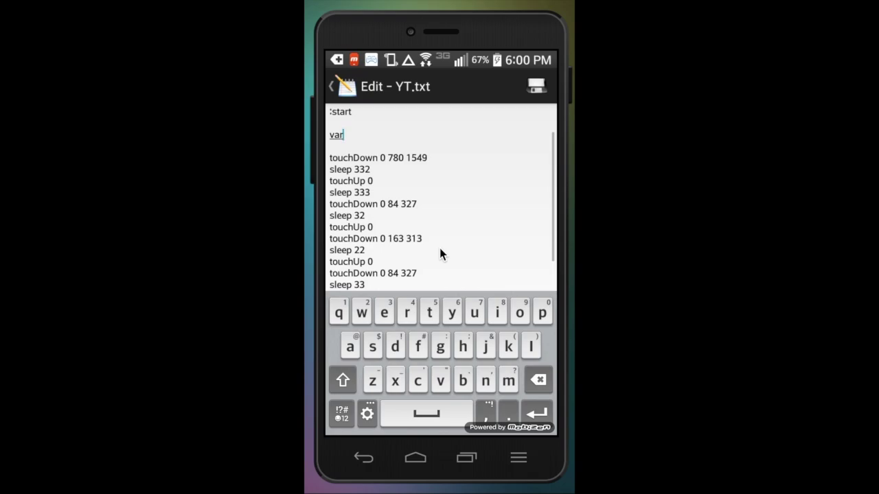
# - Add a second and third var line below the first one
pyautogui.press('Return')
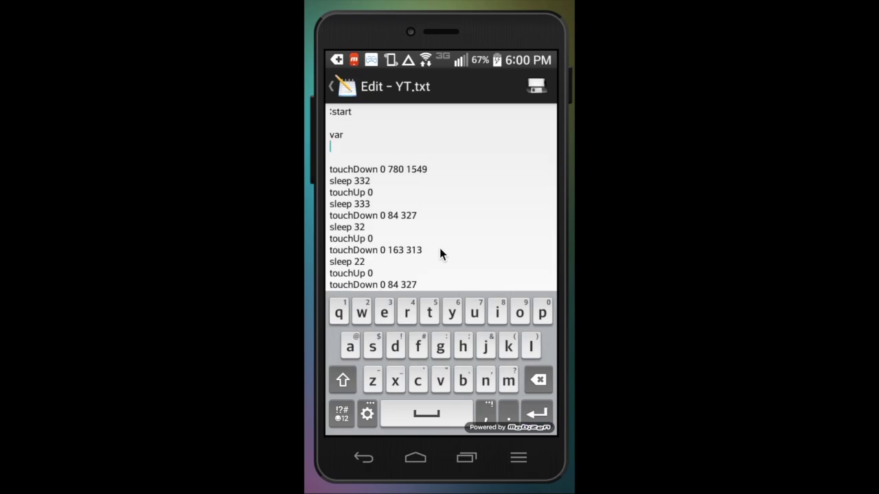
pyautogui.write('var')
pyautogui.press('Return')
pyautogui.write('var')
# - Save YT.txt with the three var lines and return to the script list
pyautogui.scroll(-3, 439, 254)
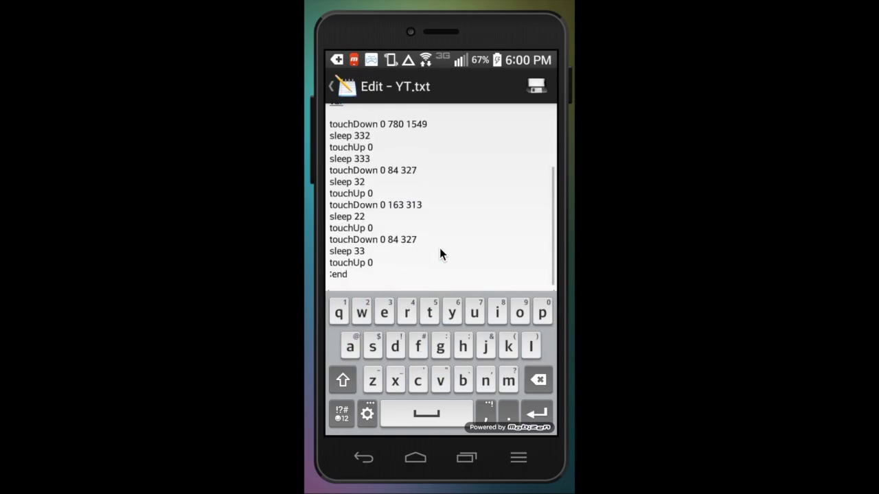
pyautogui.scroll(2, 439, 254)
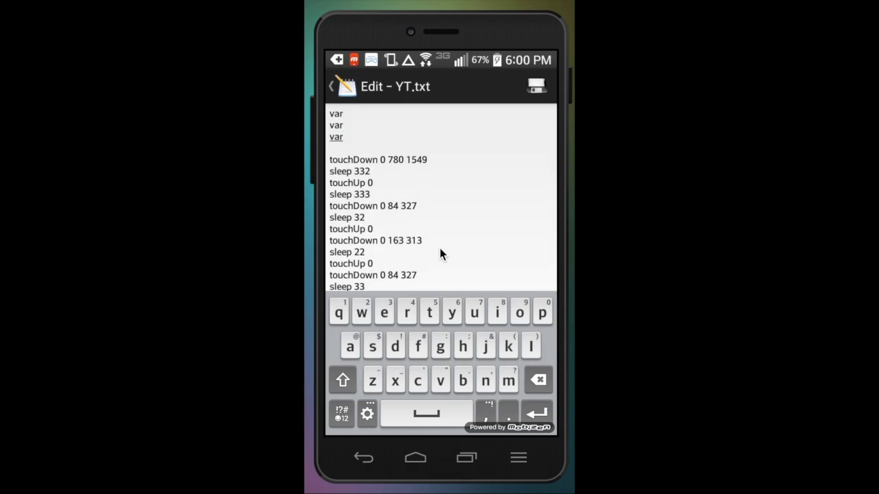
pyautogui.hotkey('ctrl', 's')
pyautogui.scroll(3, 440, 254)
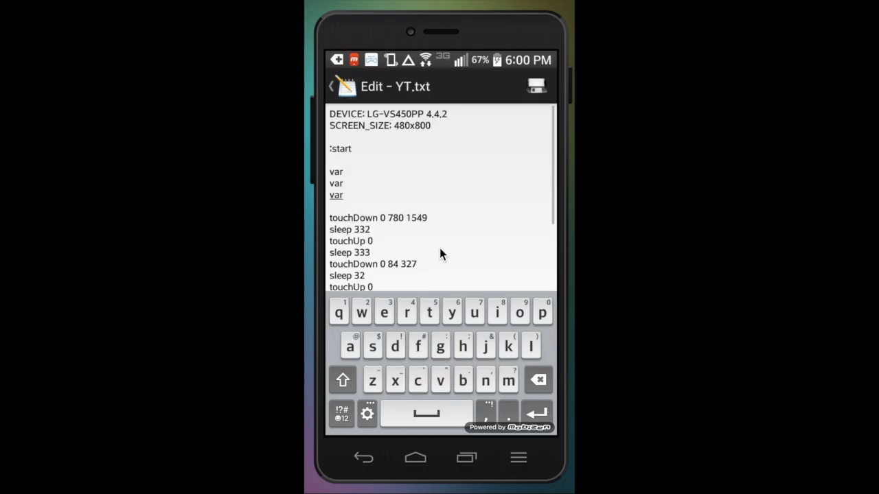
pyautogui.press('Escape')
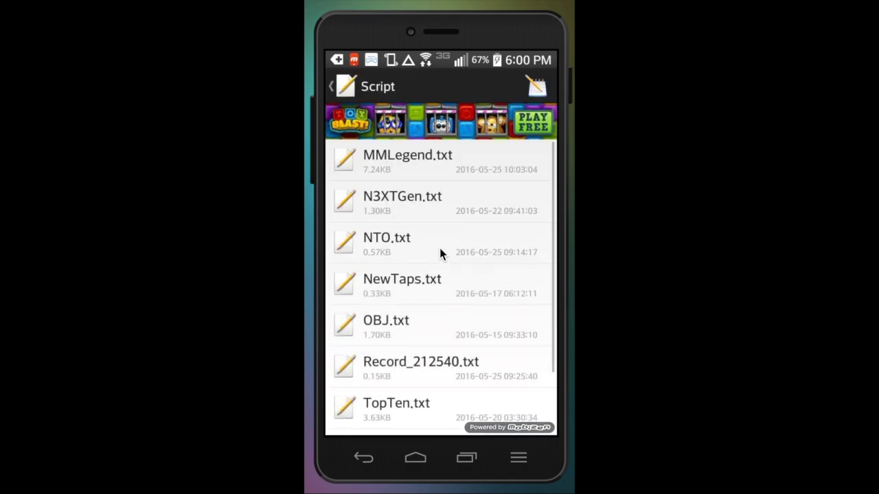
# - Replace the first two sleep values (332, 333) with #refresh and #refreshh
pyautogui.scroll(-2, 440, 254)
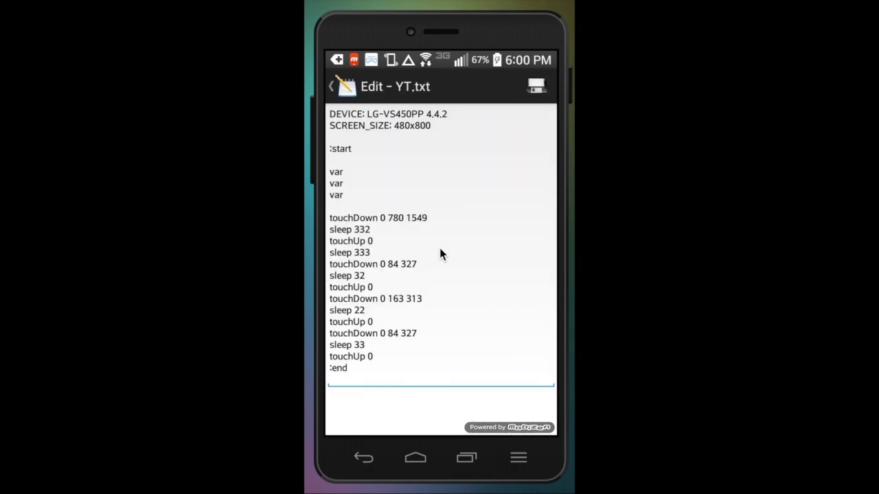
pyautogui.press('BackSpace')
pyautogui.press('BackSpace')
pyautogui.press('BackSpace')
pyautogui.click(342, 413)
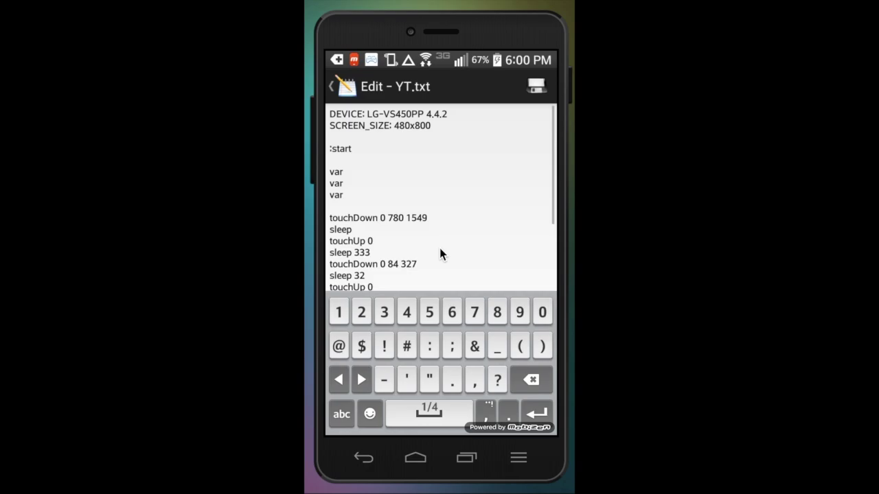
pyautogui.click(361, 379)
pyautogui.write('#')
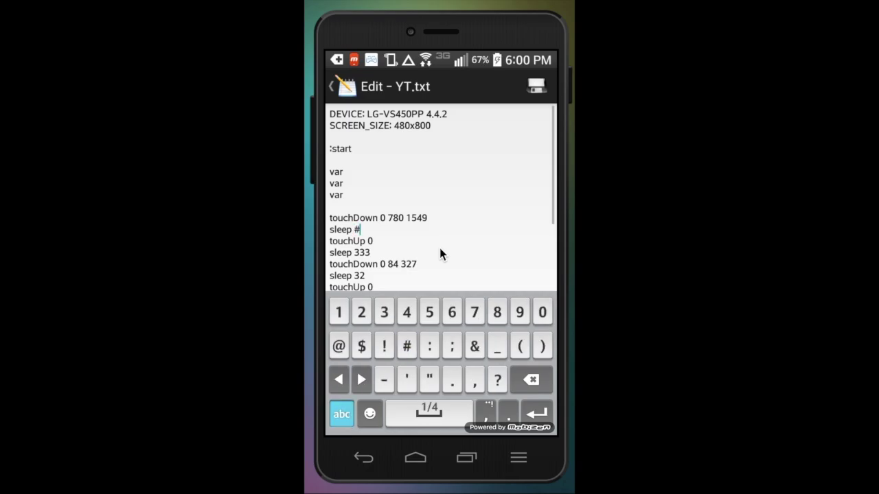
pyautogui.write('refresh')
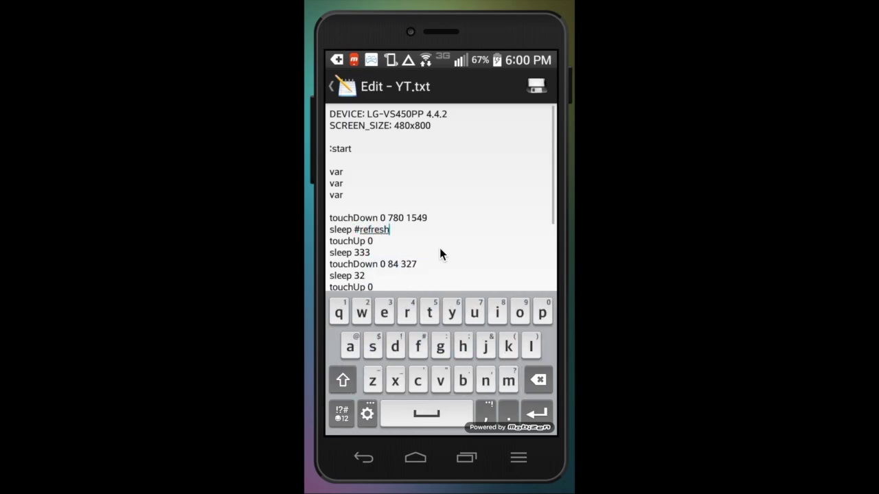
pyautogui.click(370, 252)
pyautogui.press('BackSpace')
pyautogui.press('BackSpace')
pyautogui.press('BackSpace')
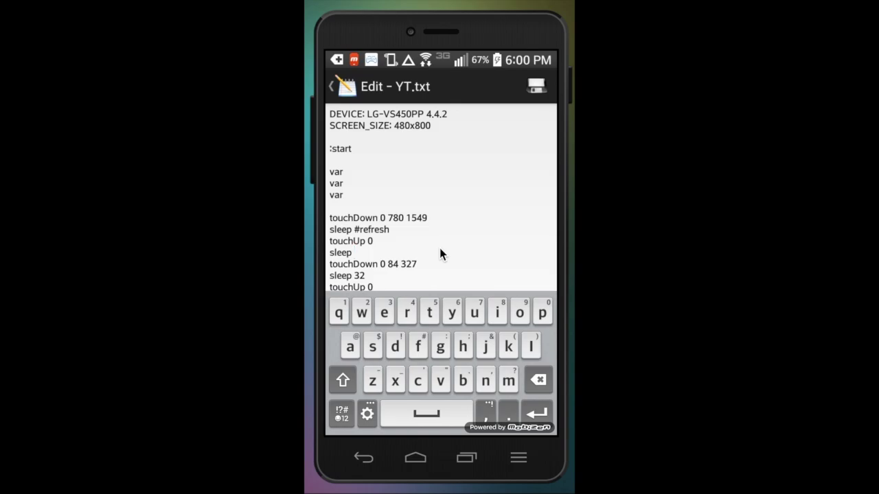
pyautogui.click(342, 413)
pyautogui.write('#')
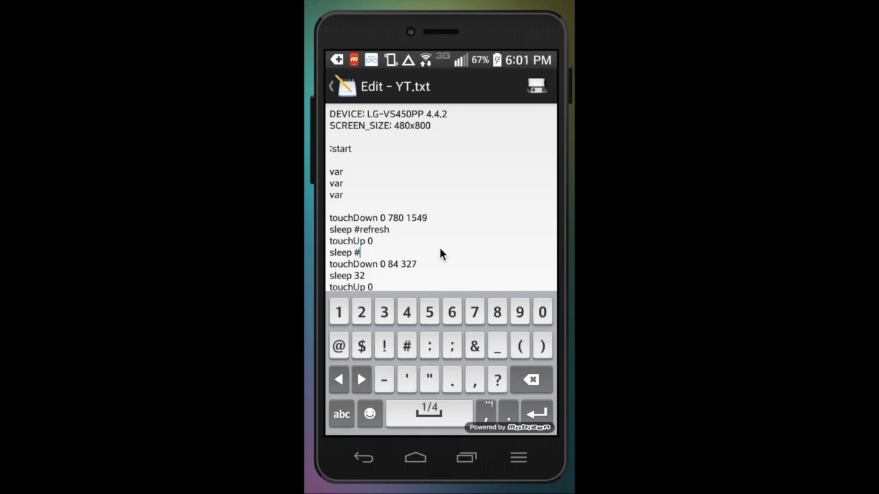
pyautogui.write('refre')
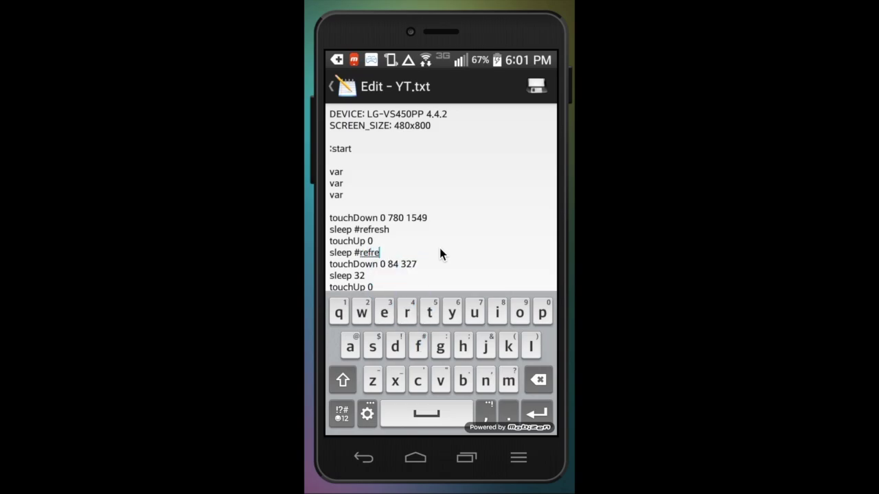
pyautogui.write('sh')
pyautogui.write('h')
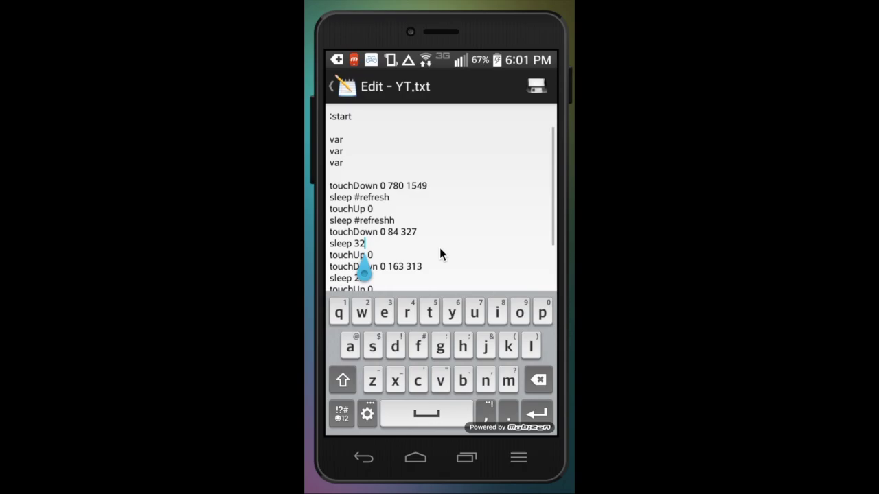
# - Replace the sleep values 32, 33 and 22 with #bn, #bn and #bidfailed
pyautogui.press('BackSpace')
pyautogui.press('BackSpace')
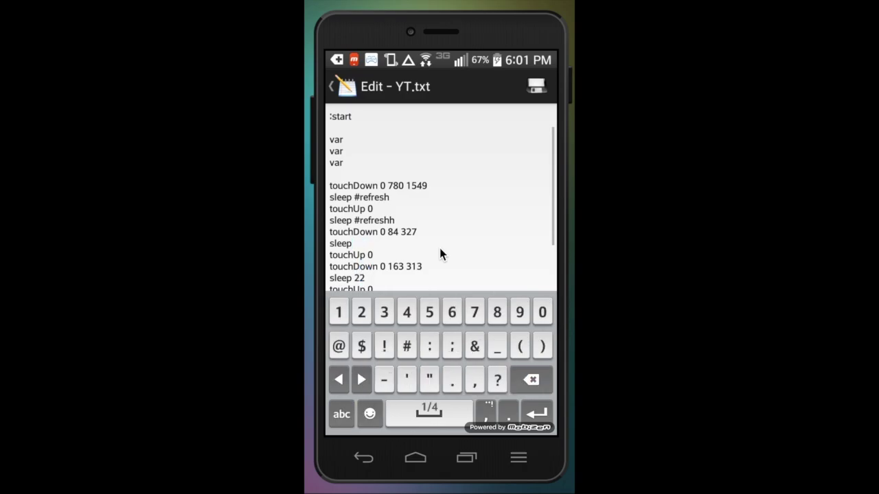
pyautogui.write('#bn')
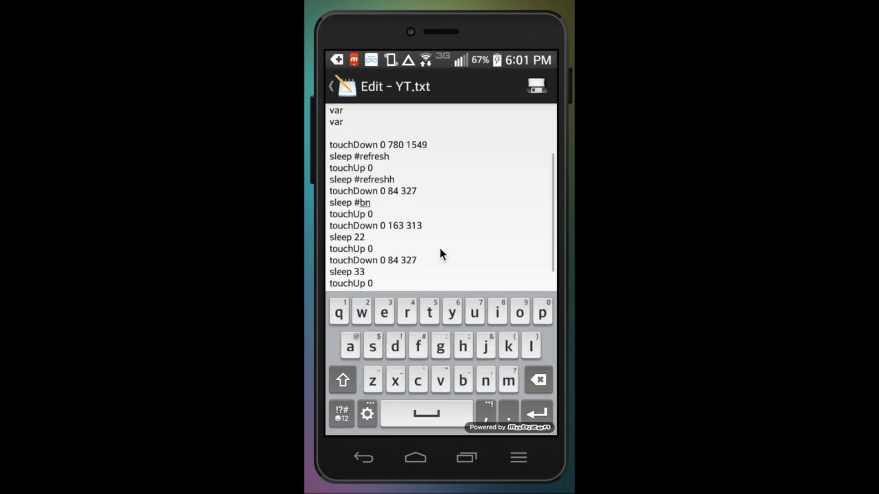
pyautogui.press('BackSpace')
pyautogui.press('BackSpace')
pyautogui.write('#')
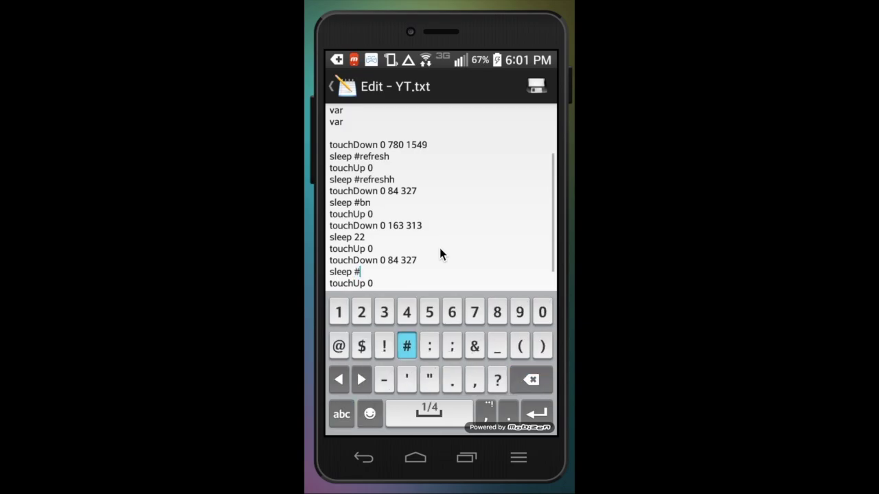
pyautogui.write('b')
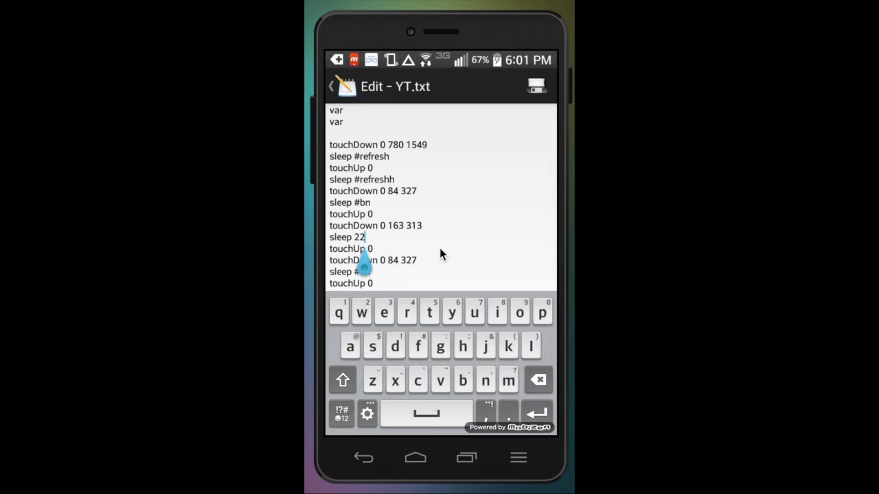
pyautogui.press('BackSpace')
pyautogui.press('BackSpace')
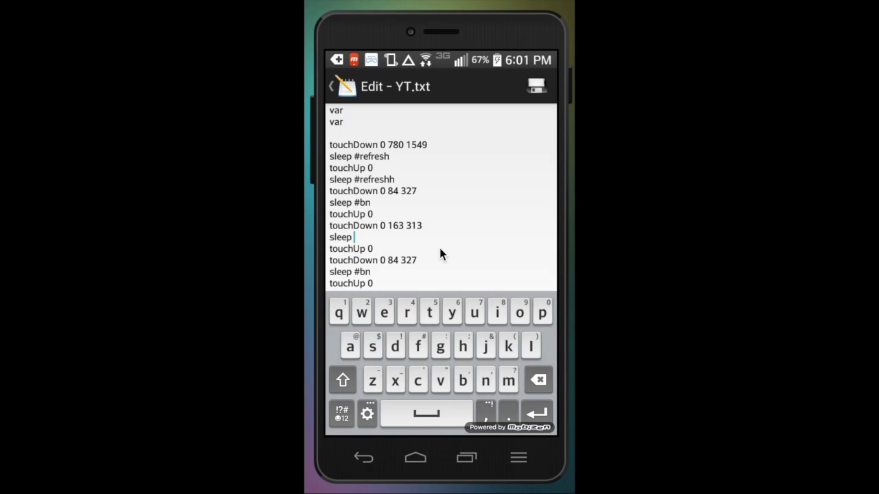
pyautogui.write('#')
pyautogui.write('bi')
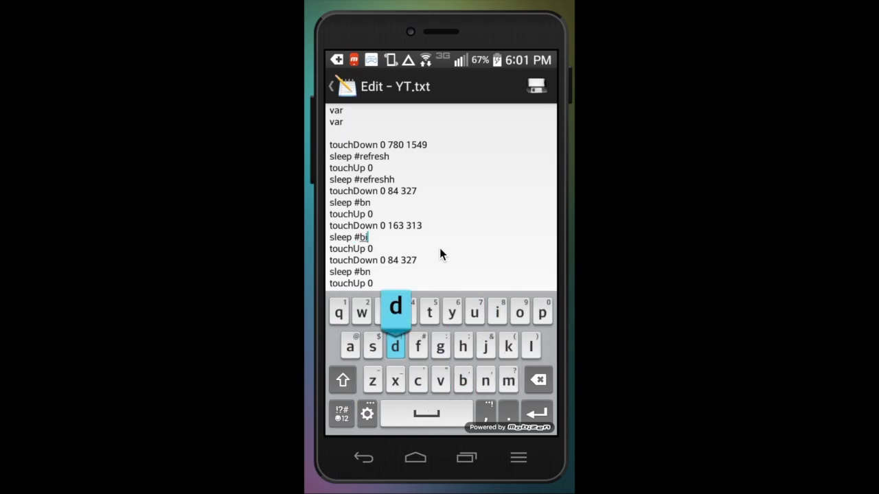
pyautogui.write('dfailed')
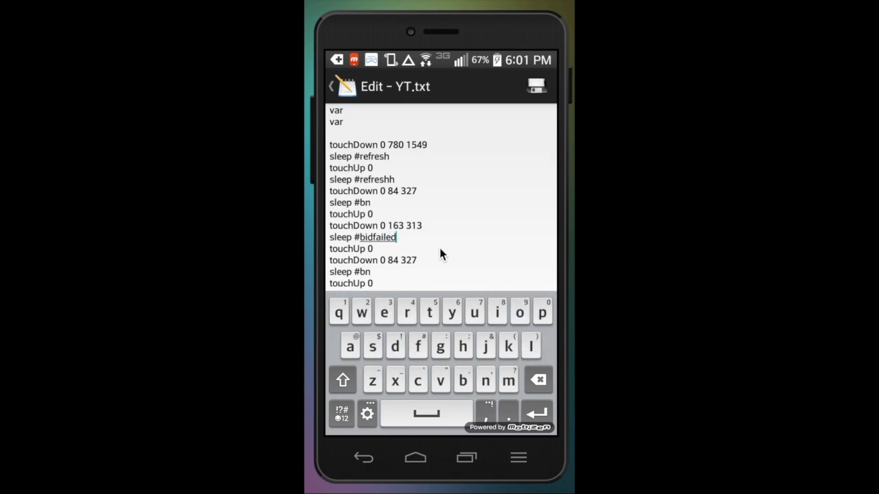
pyautogui.scroll(2, 440, 255)
# - Add a fourth var line and name the first two vars #refresh and #refreshh
pyautogui.click(343, 153)
pyautogui.press('Return')
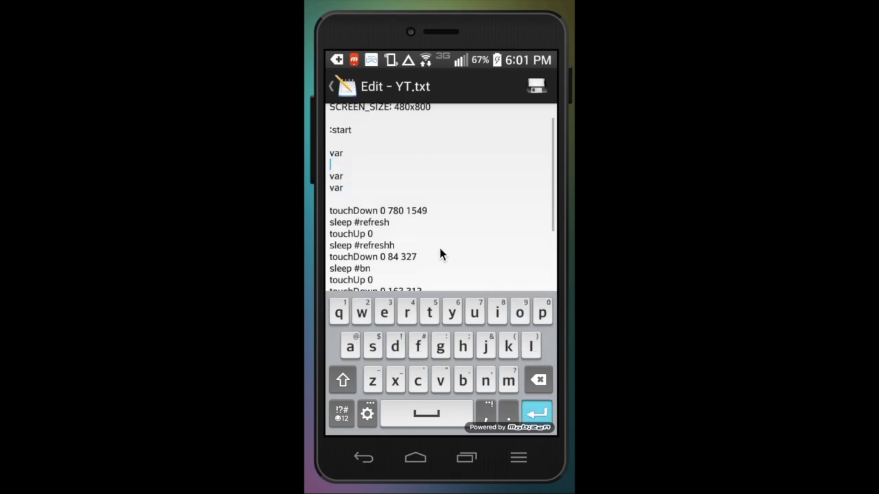
pyautogui.write('var')
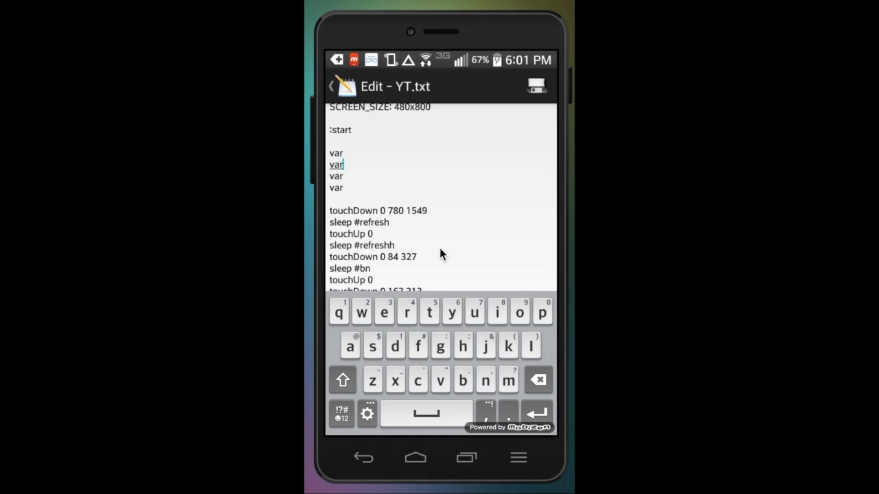
pyautogui.click(341, 413)
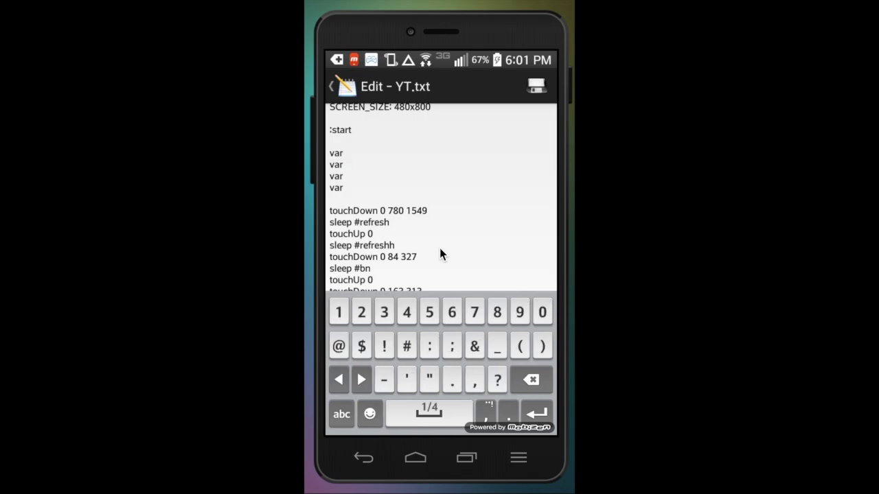
pyautogui.write(' #')
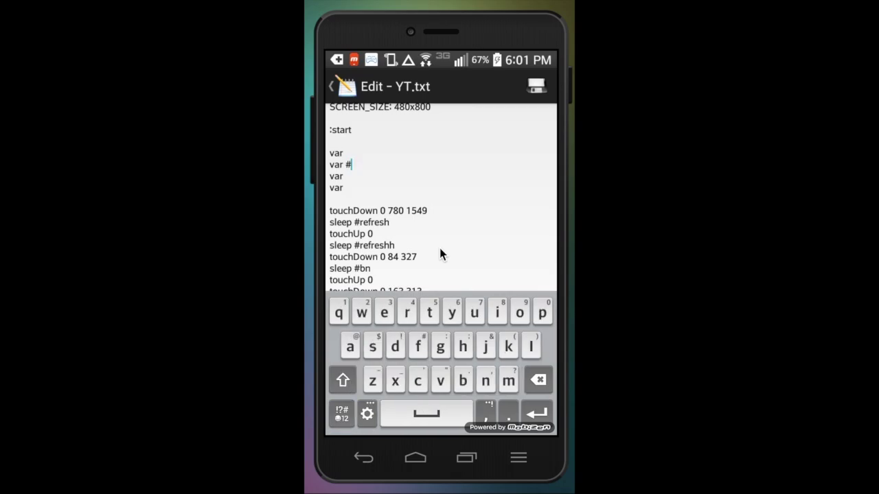
pyautogui.write('rw')
pyautogui.press('Return')
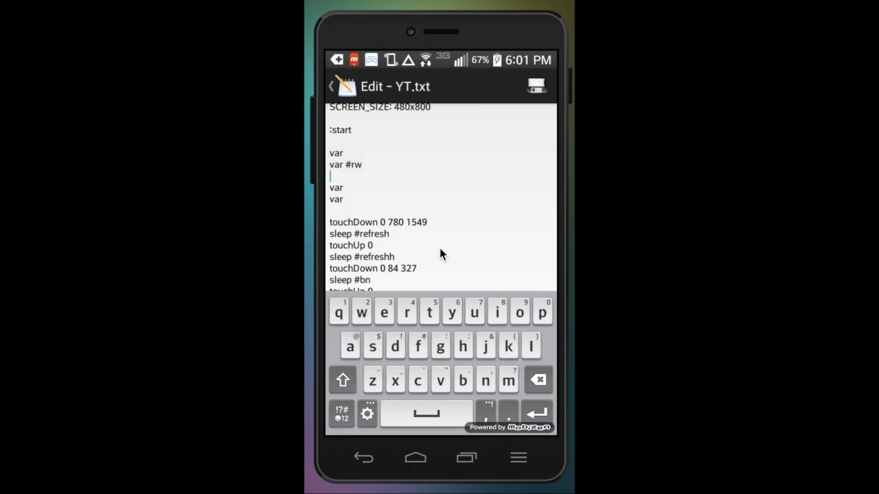
pyautogui.press('BackSpace')
pyautogui.press('BackSpace')
pyautogui.write('ef')
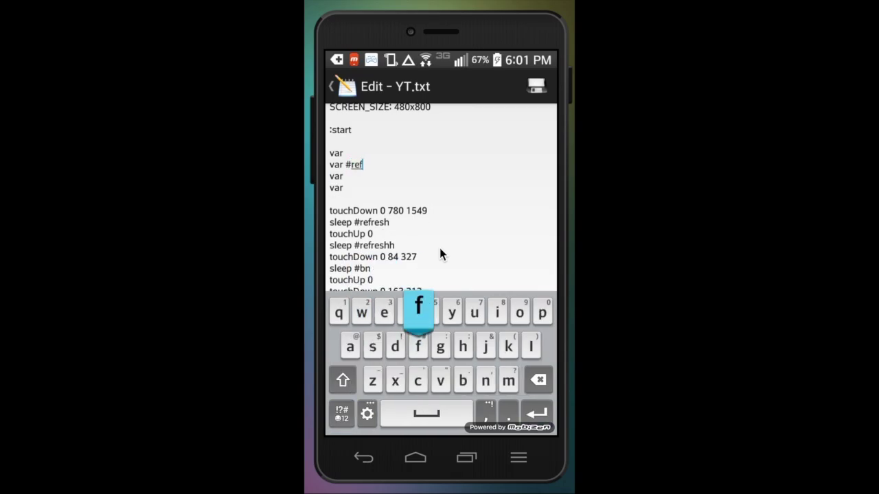
pyautogui.write('resh')
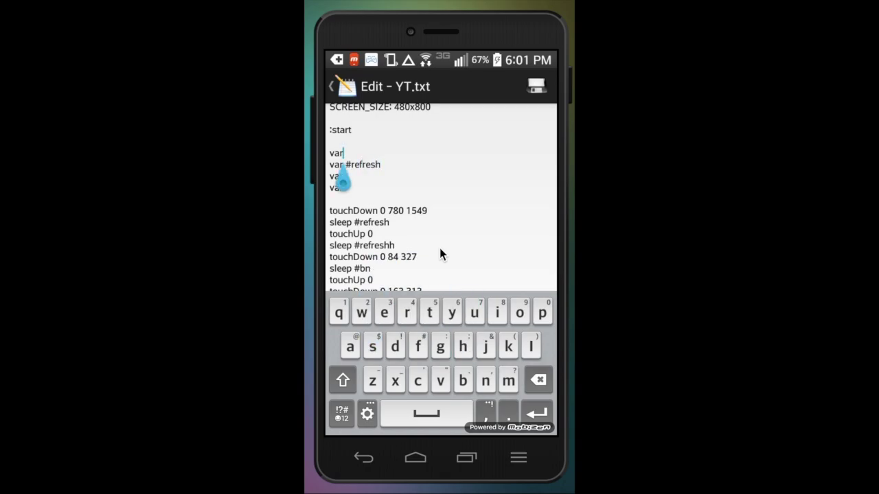
pyautogui.write('#')
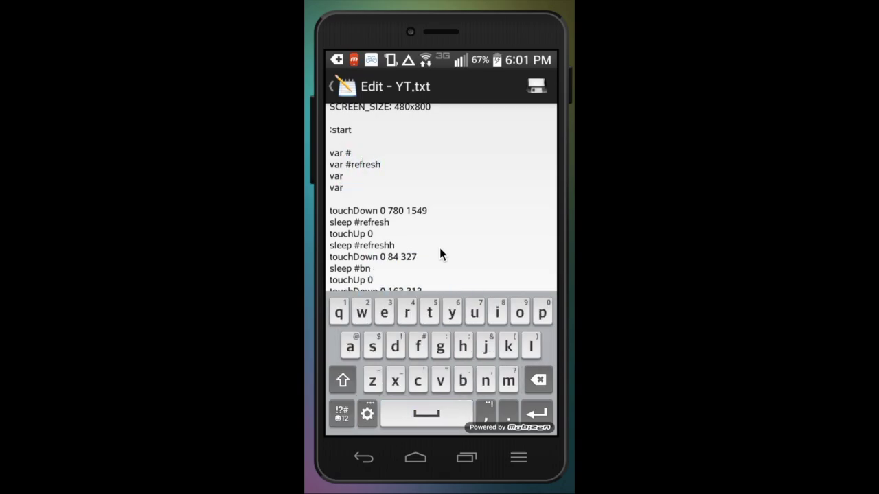
pyautogui.write('refres')
pyautogui.write('h')
# - Name the third and fourth vars #bn and #bidfailed
pyautogui.click(382, 165)
pyautogui.write('h')
pyautogui.click(339, 177)
pyautogui.click(341, 414)
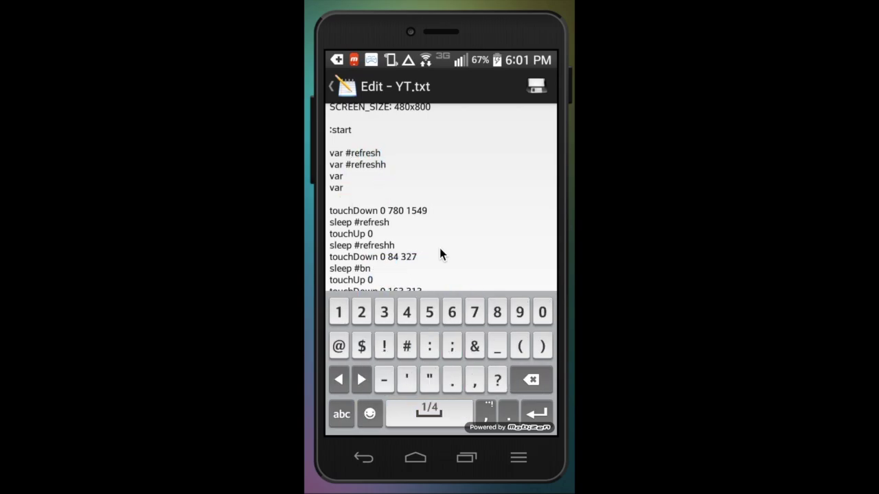
pyautogui.write('#bn')
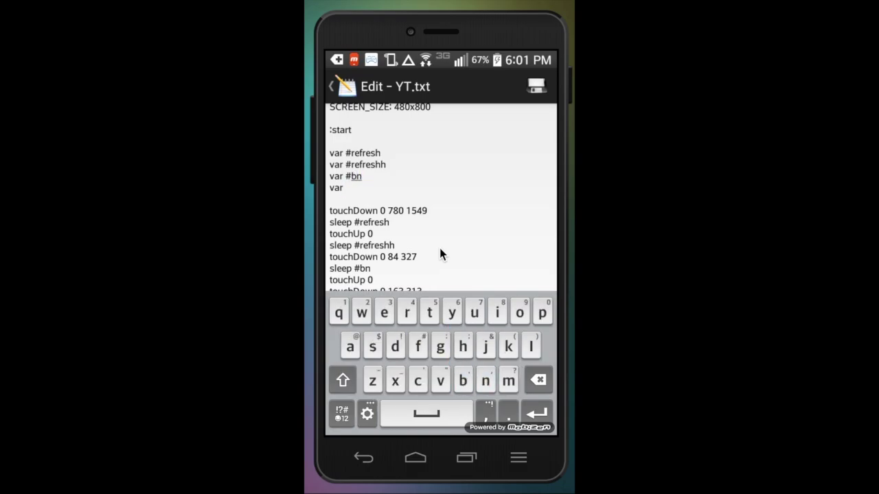
pyautogui.click(343, 187)
pyautogui.click(341, 414)
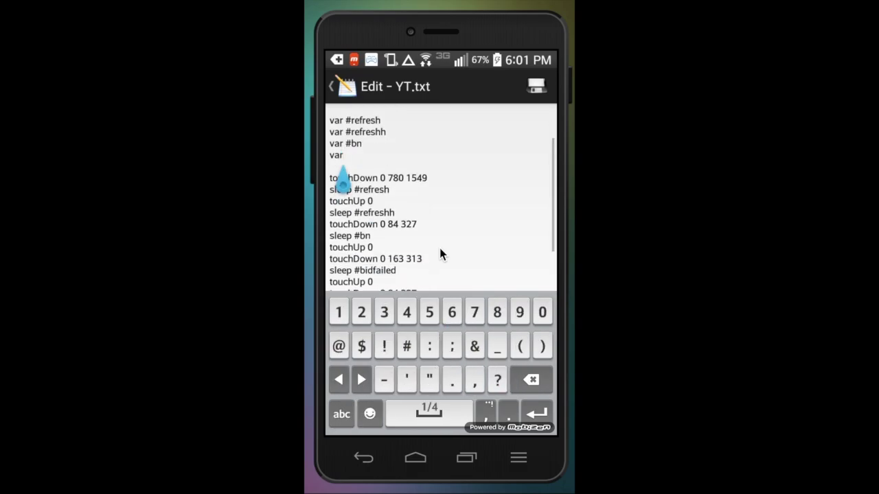
pyautogui.write(' #')
pyautogui.click(341, 414)
pyautogui.write('bidfl')
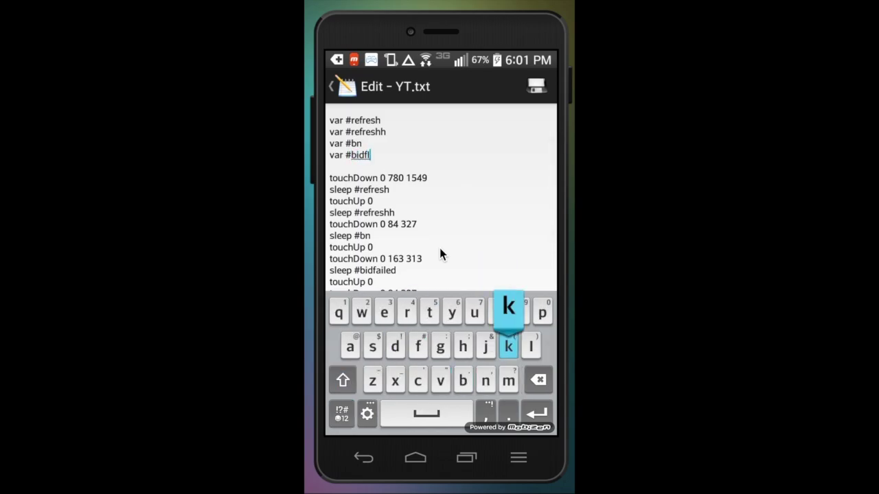
pyautogui.press('BackSpace')
pyautogui.write('a')
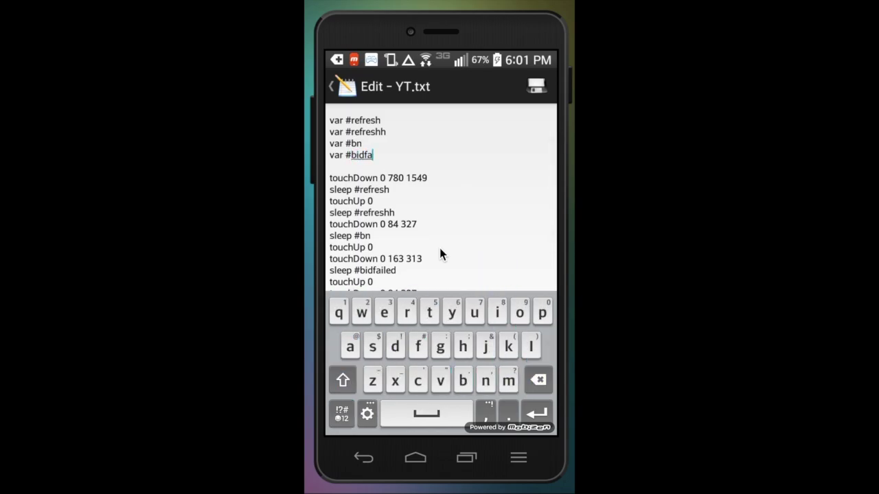
pyautogui.write('iled')
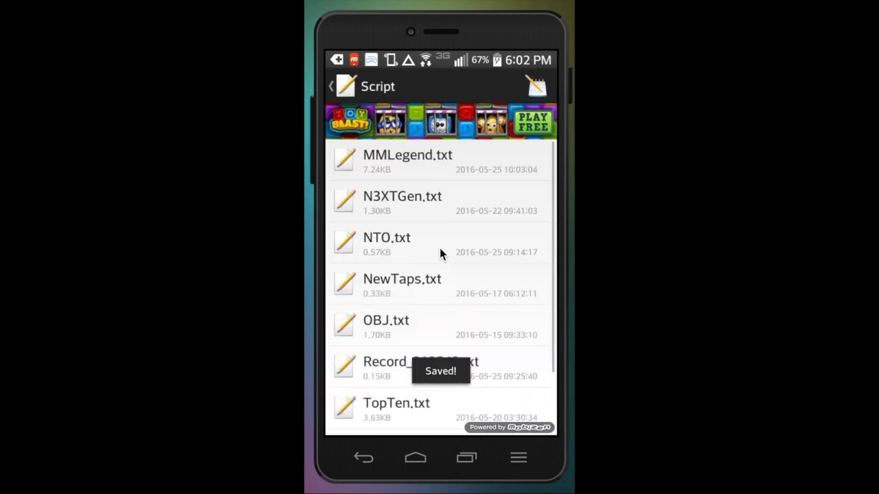
# - Give var #refresh the value 75 and var #refreshh the value 215
pyautogui.scroll(-2, 440, 254)
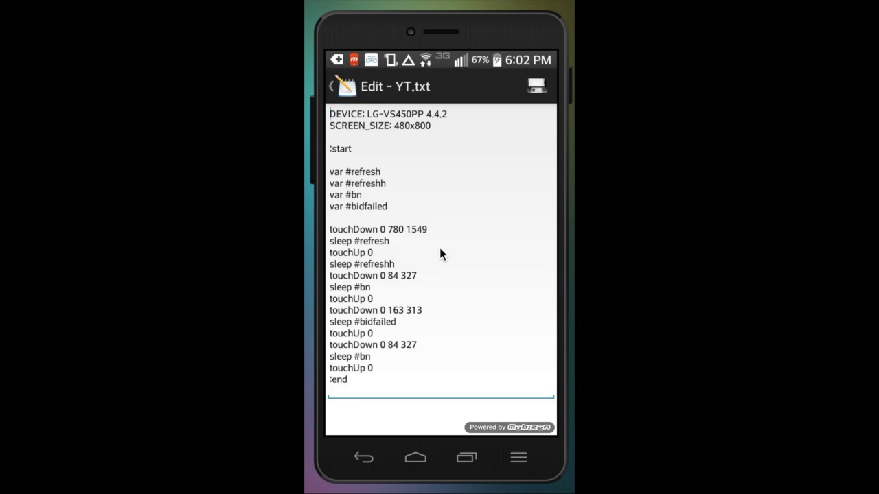
pyautogui.click(382, 173)
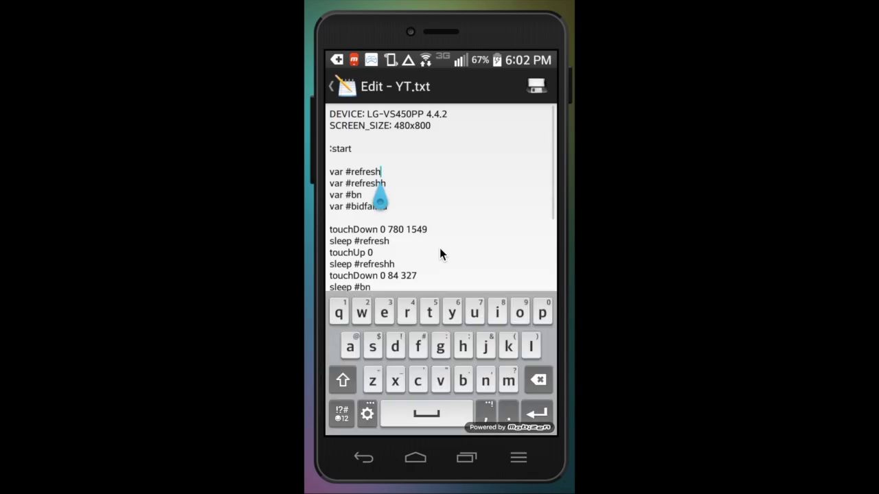
pyautogui.click(342, 414)
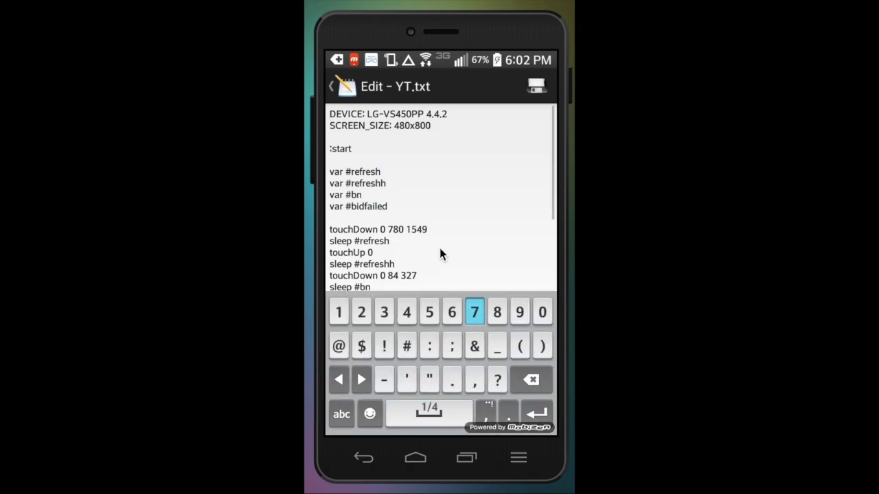
pyautogui.write(' 75')
pyautogui.click(386, 184)
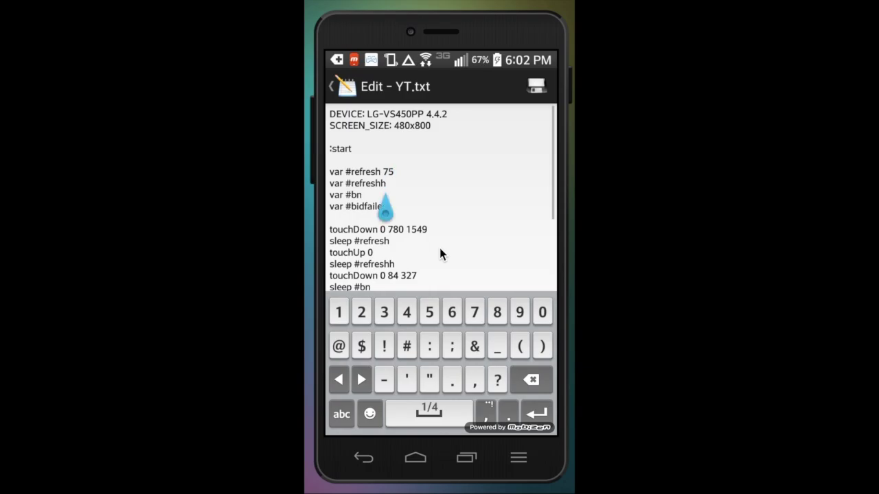
pyautogui.click(342, 414)
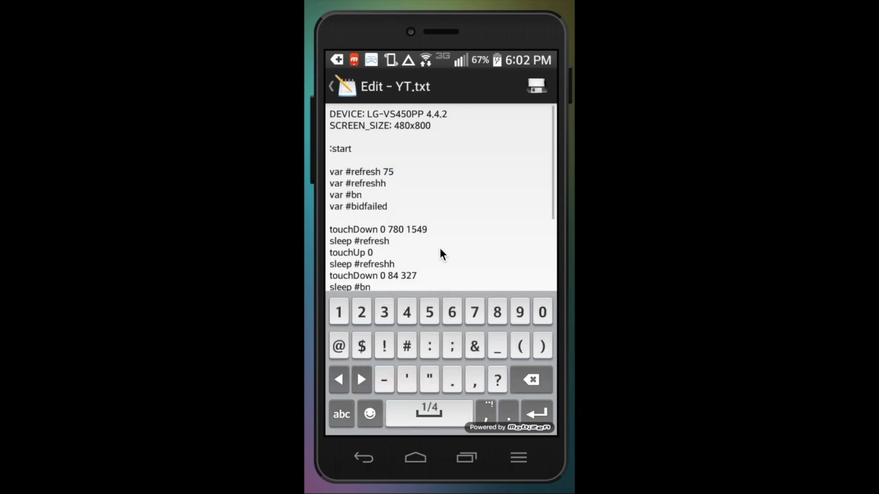
pyautogui.write(' 215')
# - Enter the value 5 at the end of the var #bn line
pyautogui.click(361, 195)
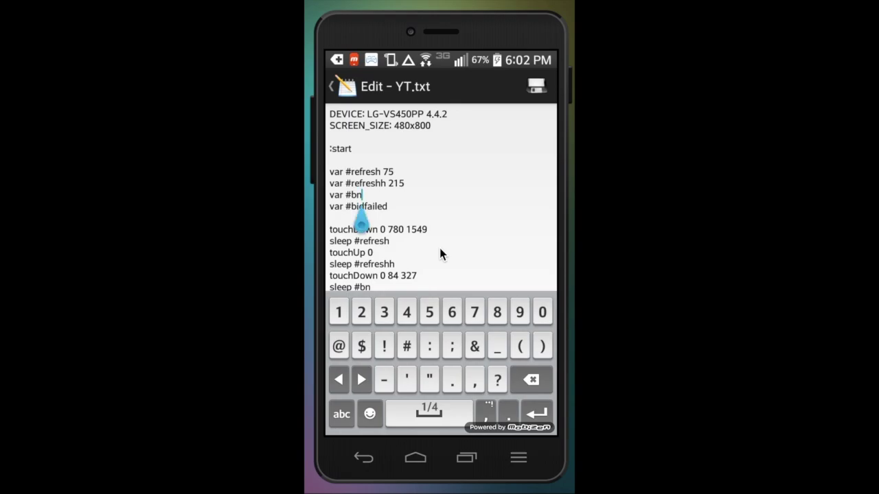
pyautogui.click(341, 414)
pyautogui.write('7')
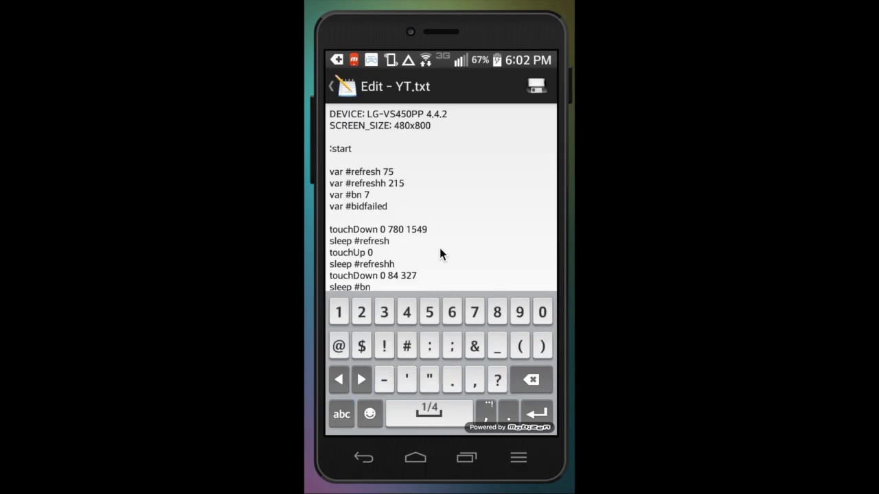
pyautogui.write('5')
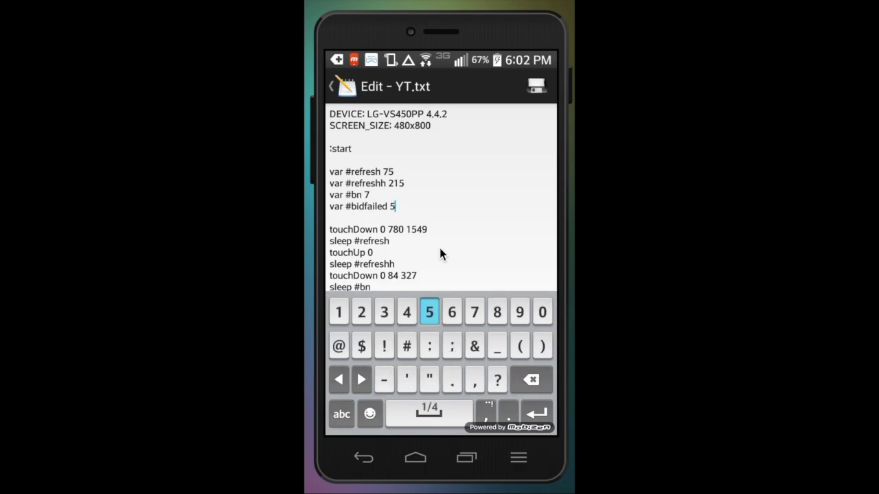
pyautogui.scroll(-1, 439, 254)
pyautogui.scroll(1, 439, 254)
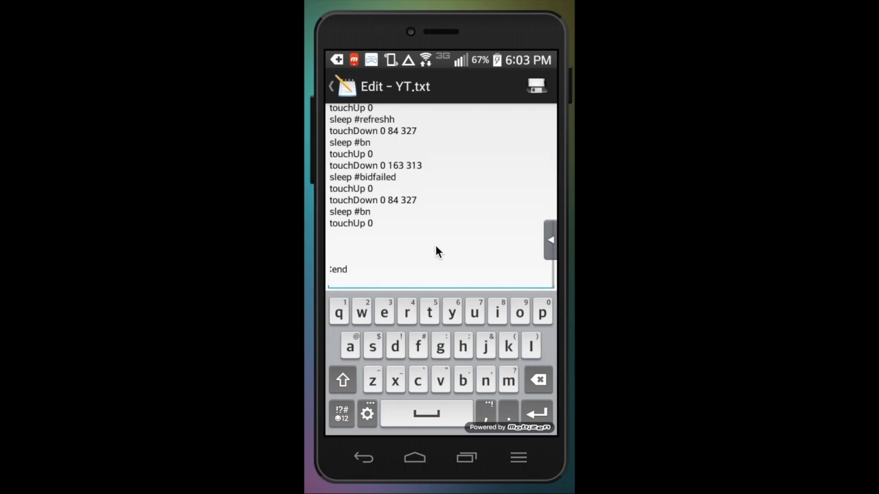
# - Remove the blank lines between the touch blocks after touchUp 0
pyautogui.click(435, 245)
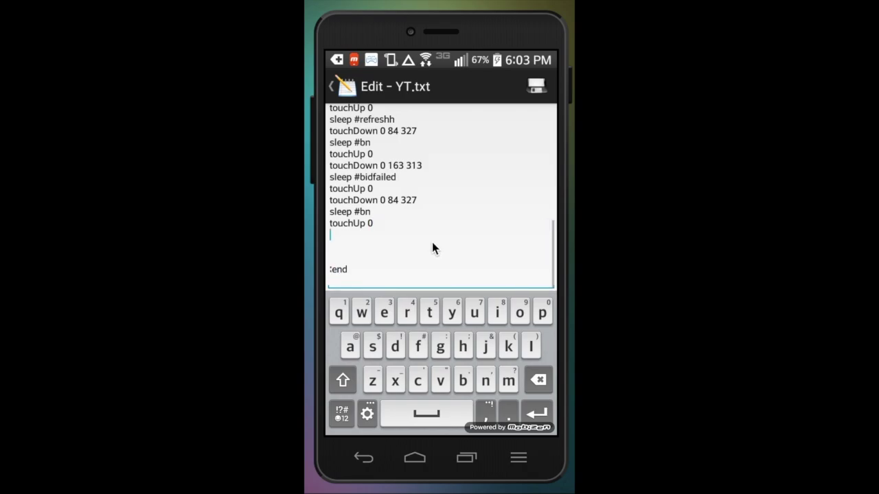
pyautogui.click(426, 238)
pyautogui.press('BackSpace')
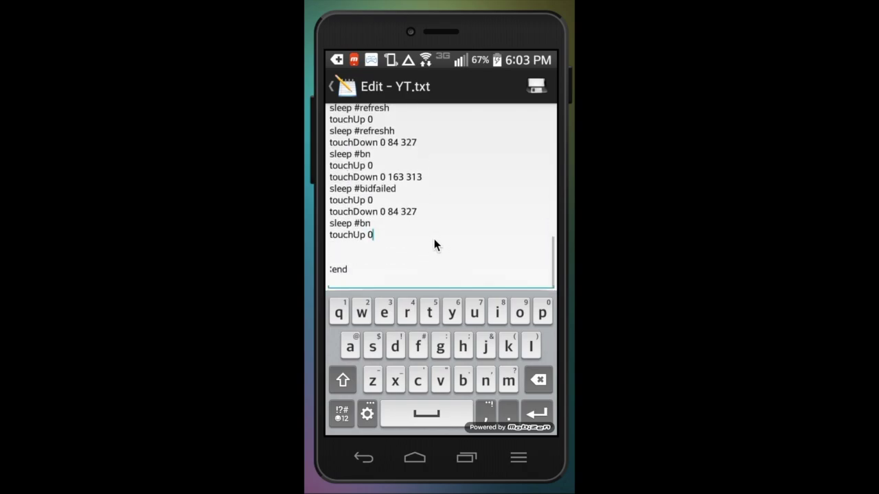
pyautogui.click(434, 239)
pyautogui.press('Return')
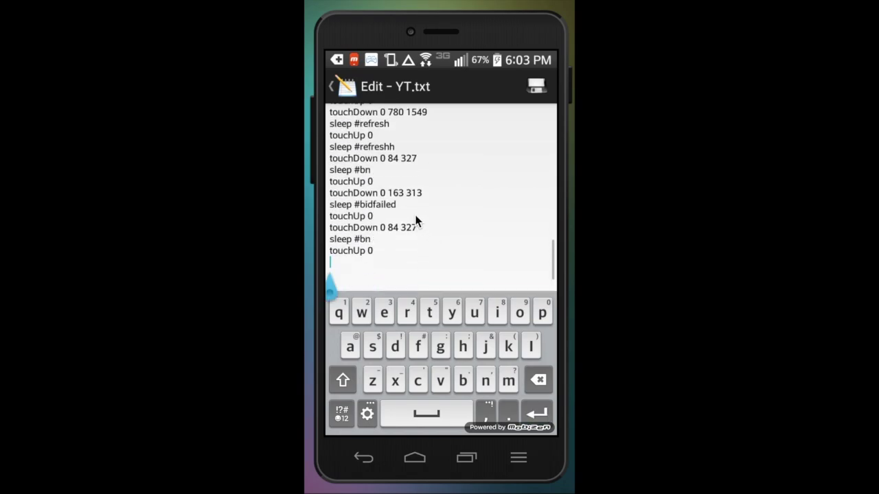
pyautogui.click(414, 214)
pyautogui.press('BackSpace')
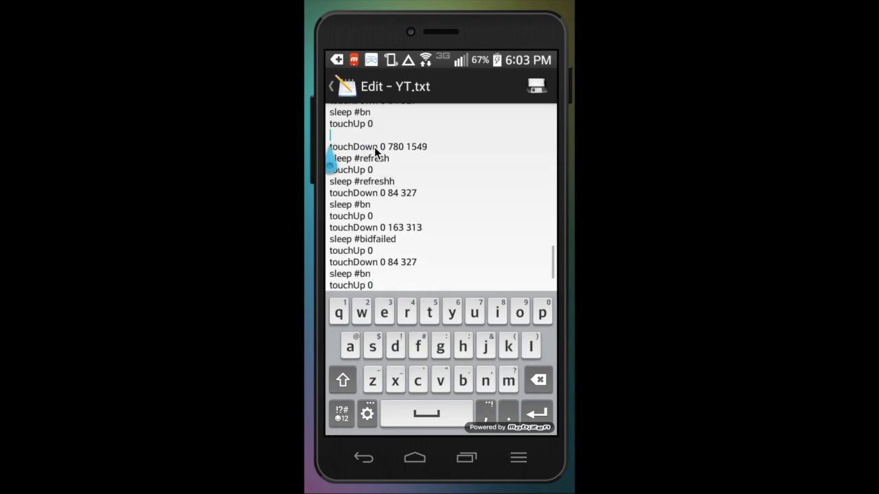
pyautogui.press('BackSpace')
pyautogui.scroll(-2, 378, 157)
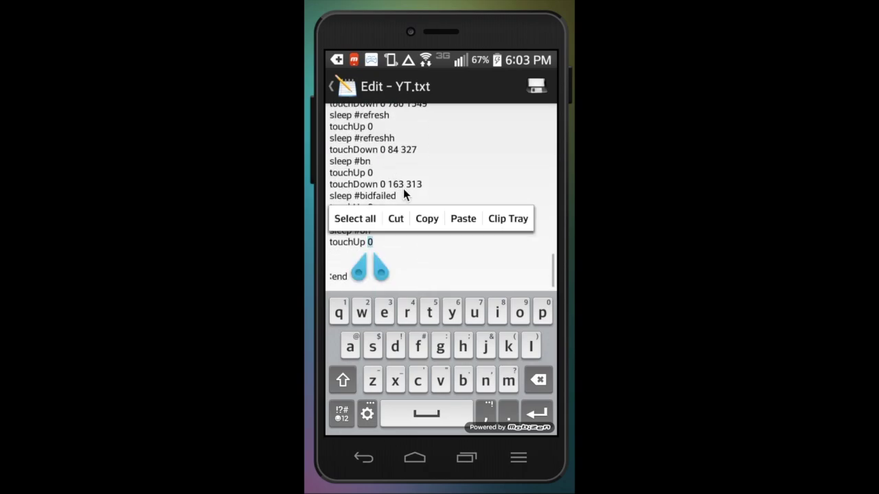
# - Select the touch block from touchDown 0 780 1549 onward and copy it
pyautogui.hotkey('ctrl', 'a')
pyautogui.hotkey('ctrl', 'c')
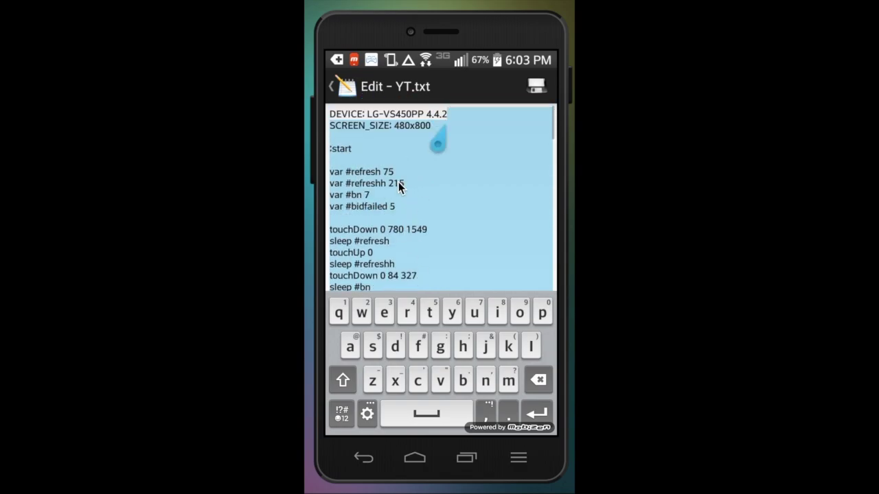
pyautogui.moveTo(384, 162); pyautogui.dragTo(334, 257)
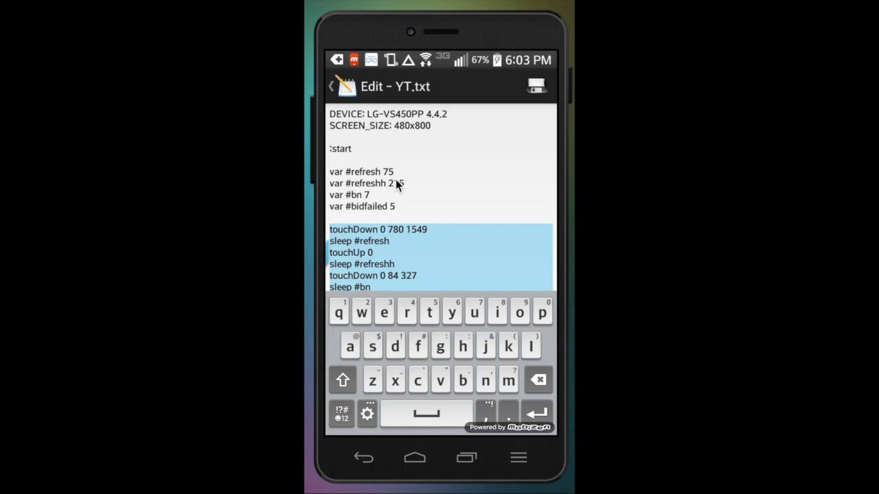
pyautogui.hotkey('ctrl', 'v')
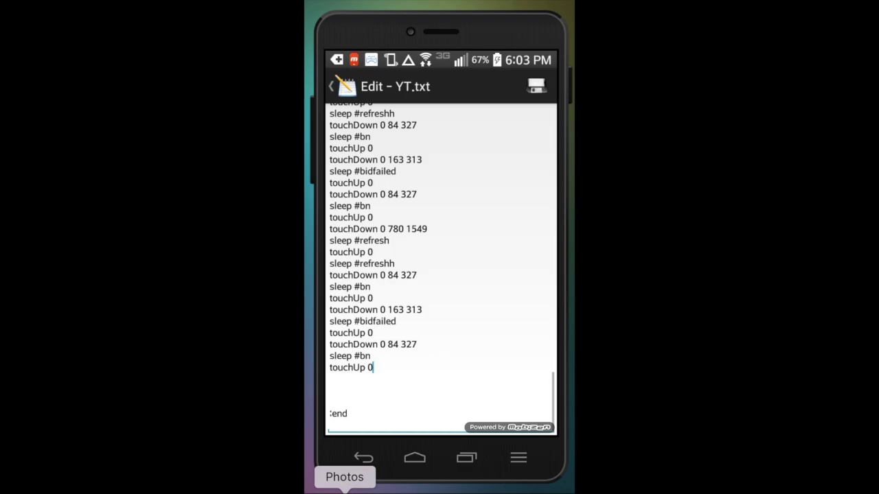
# - Paste a copy of the touch block on the empty line above :end
pyautogui.click(331, 379)
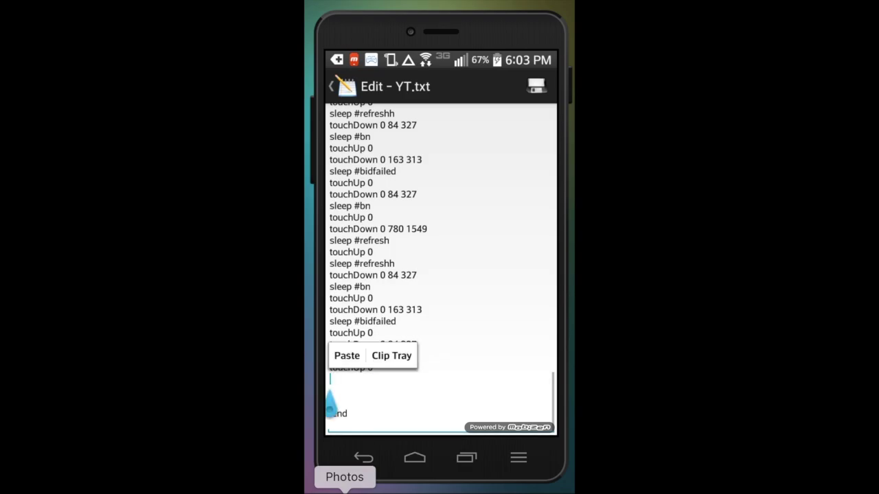
pyautogui.click(347, 356)
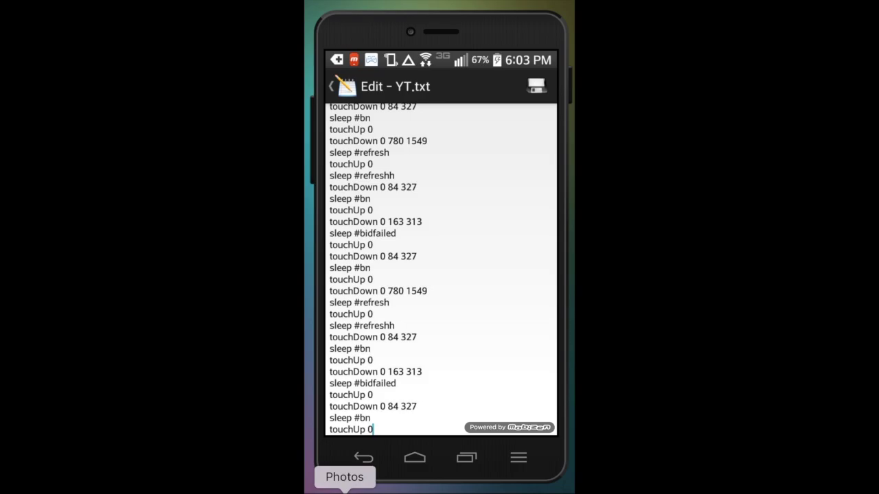
pyautogui.scroll(-2, 440, 268)
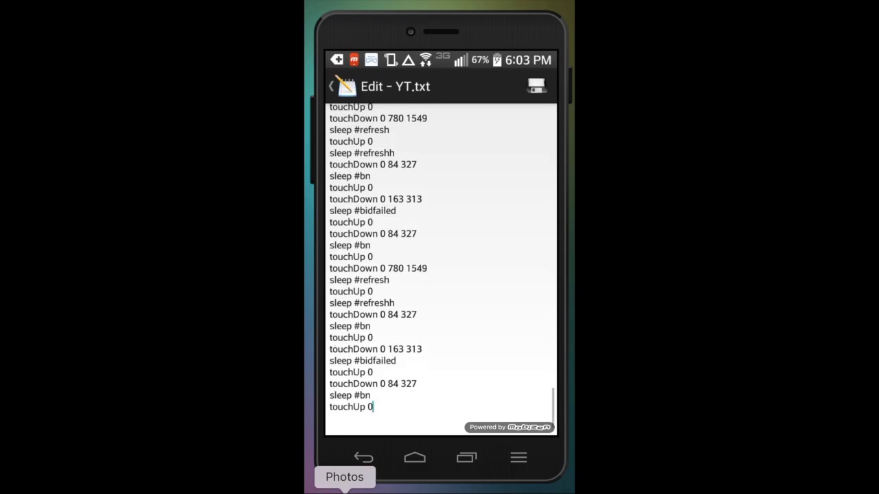
# - Paste another copy after the last touchUp 0 and save YT.txt
pyautogui.click(373, 380)
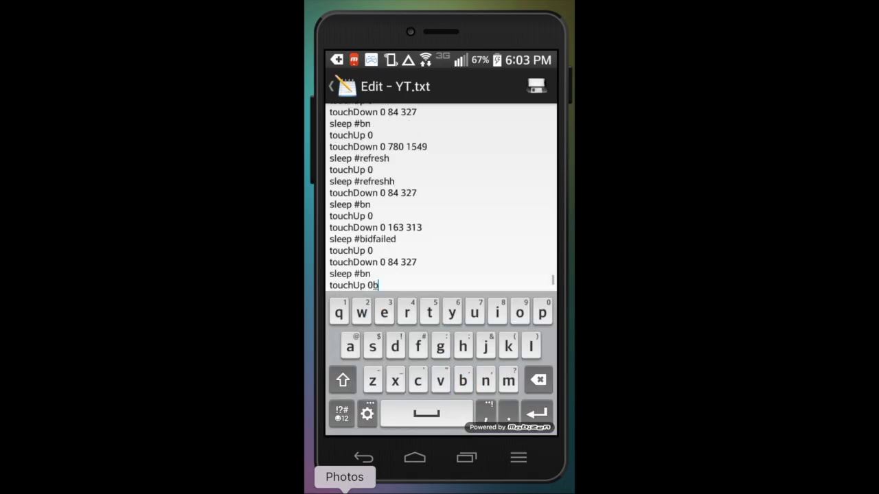
pyautogui.click(330, 251)
pyautogui.write('end')
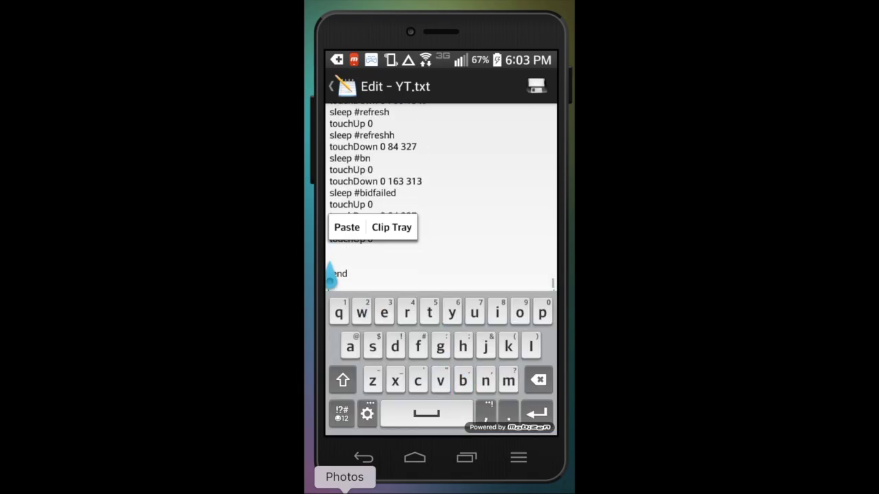
pyautogui.click(348, 227)
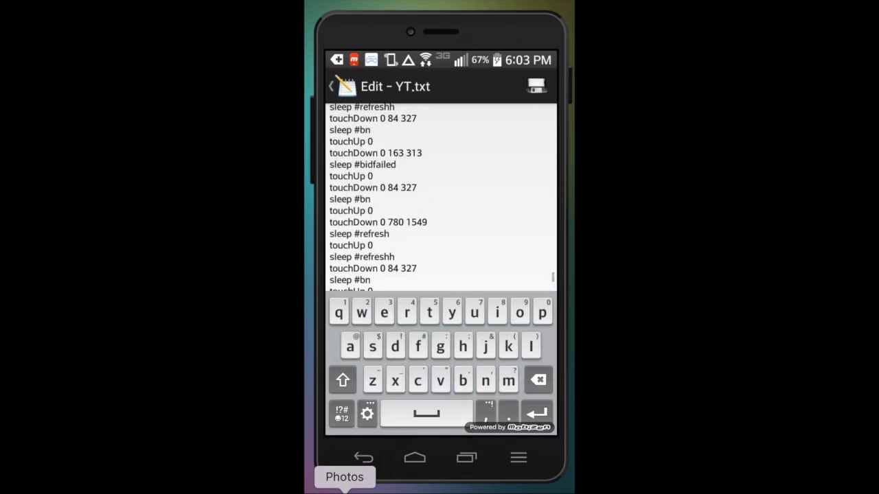
pyautogui.click(537, 86)
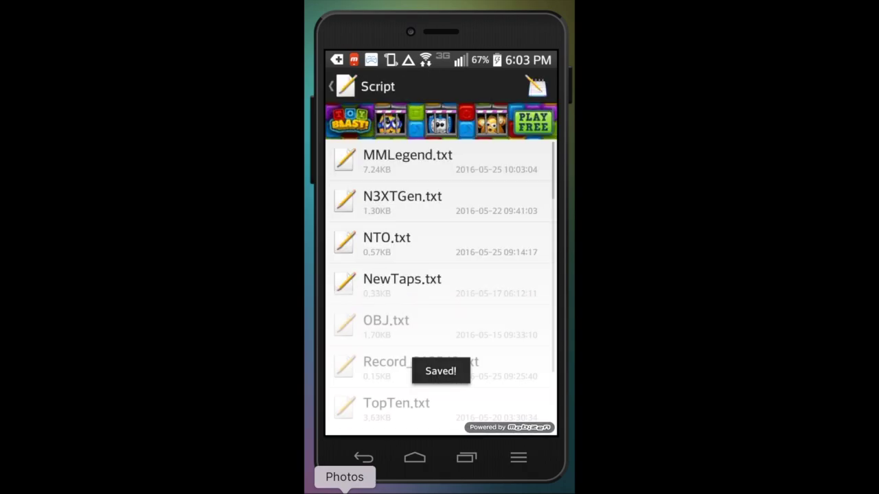
# - Open YT.txt from the script list and scroll to the var declarations
pyautogui.scroll(-1, 439, 287)
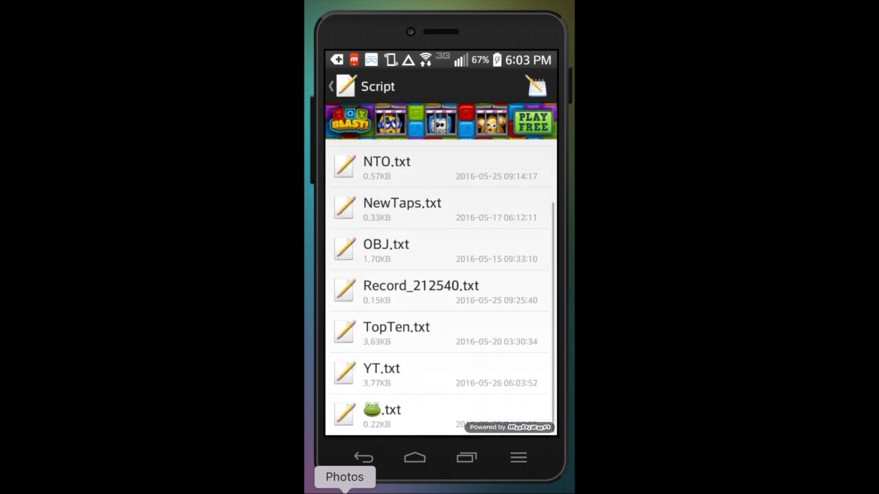
pyautogui.click(412, 366)
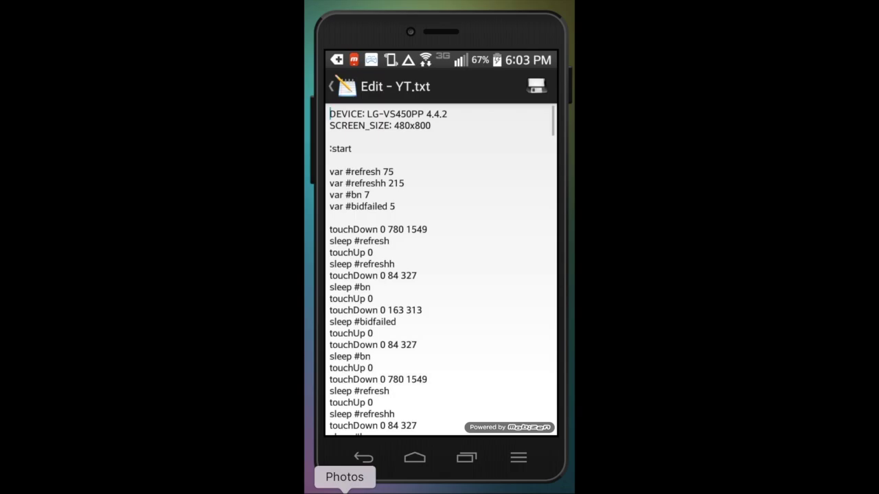
pyautogui.scroll(-2, 439, 275)
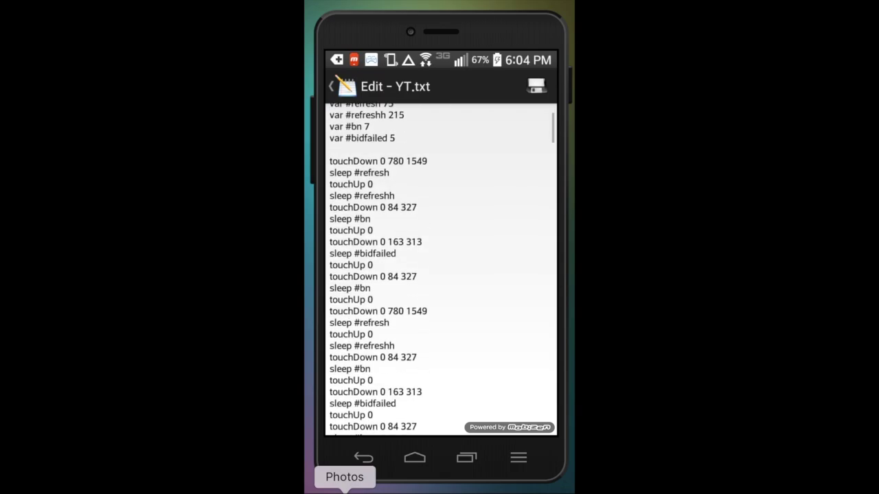
pyautogui.scroll(1, 440, 274)
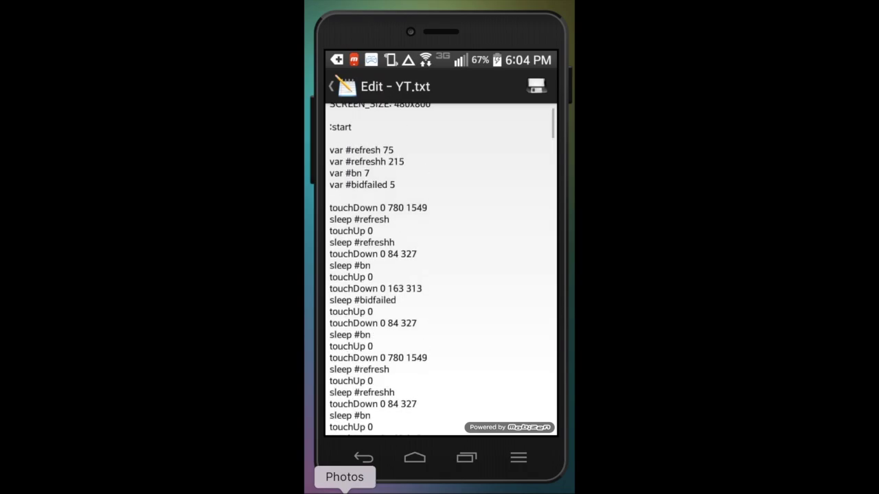
# - Re-enter the var #bn value as 7, correcting a mistyped 8
pyautogui.click(395, 184)
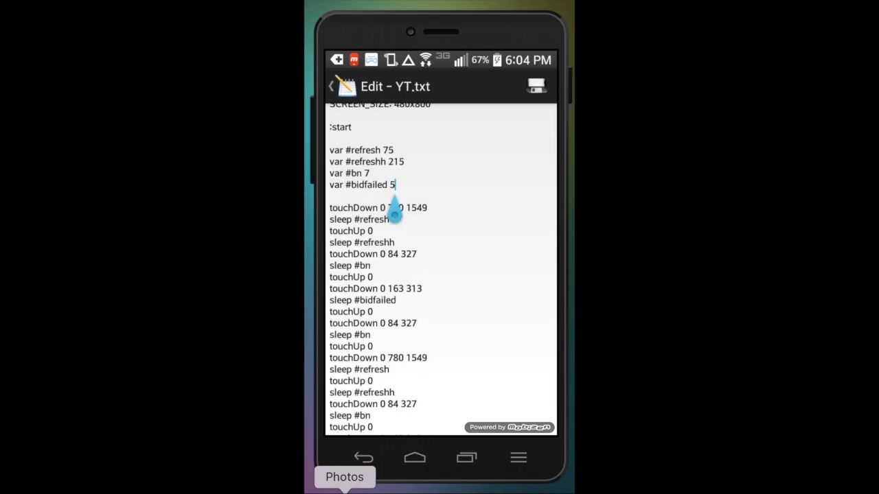
pyautogui.click(369, 173)
pyautogui.click(531, 380)
pyautogui.click(342, 414)
pyautogui.write('7')
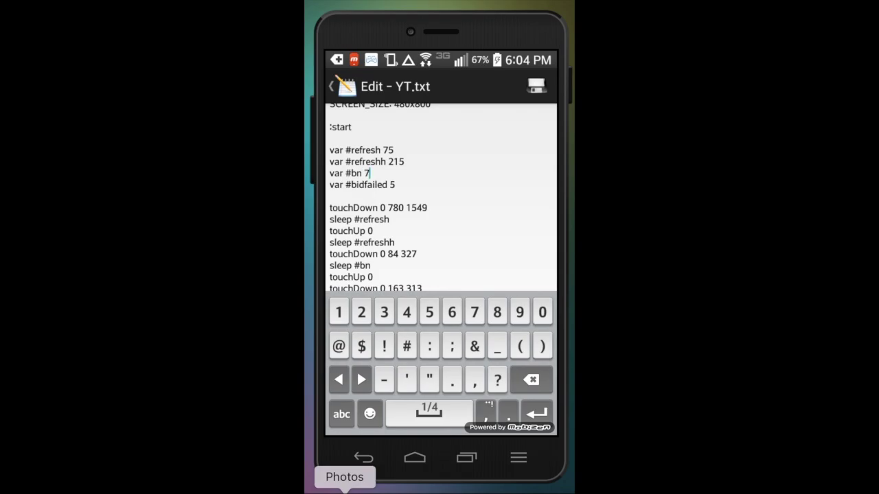
pyautogui.press('BackSpace')
pyautogui.write('8')
pyautogui.press('BackSpace')
pyautogui.write('7')
# - Add the line var #robot 22 beneath var #bidfailed 5
pyautogui.click(337, 197)
pyautogui.press('Return')
pyautogui.click(330, 209)
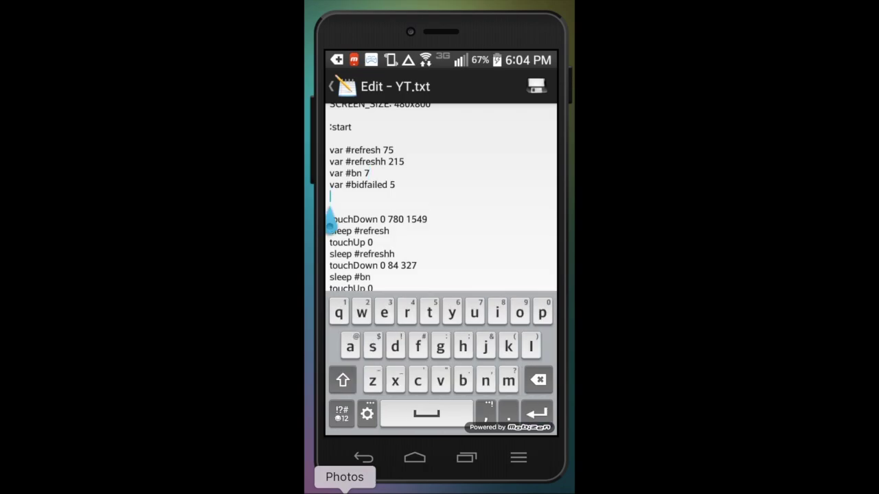
pyautogui.write('var')
pyautogui.click(341, 413)
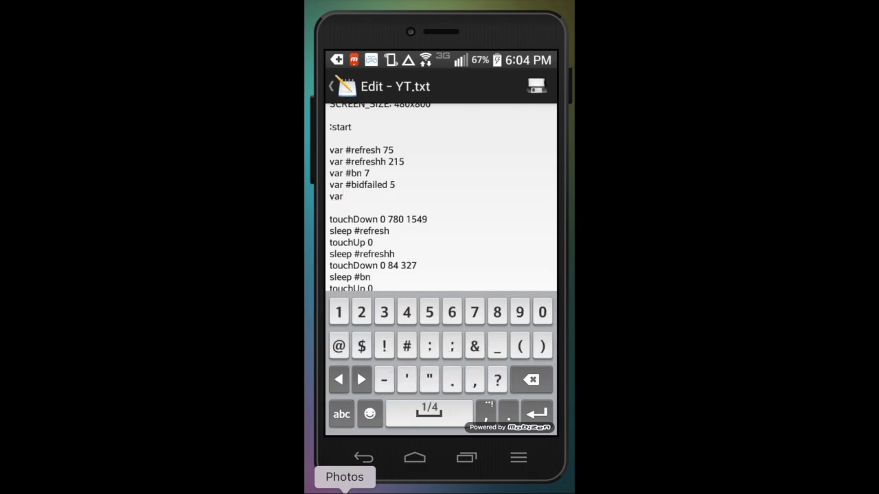
pyautogui.write(' #robog')
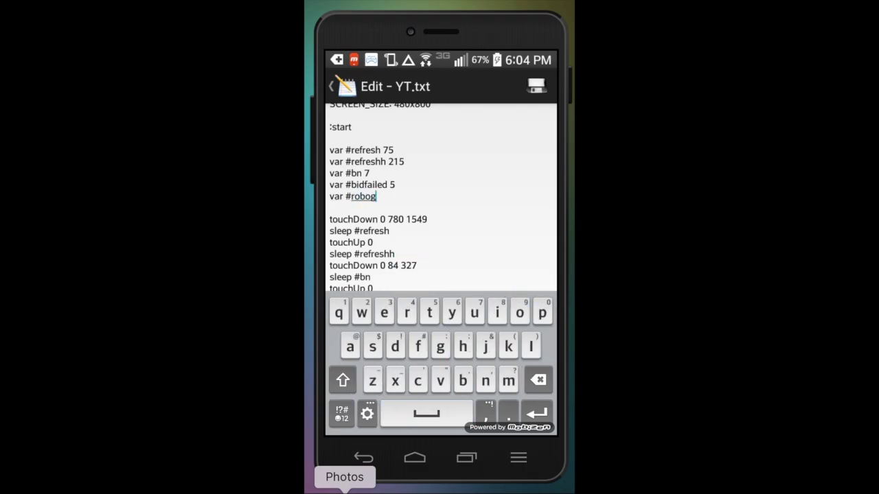
pyautogui.press('BackSpace')
pyautogui.write('t')
pyautogui.click(341, 413)
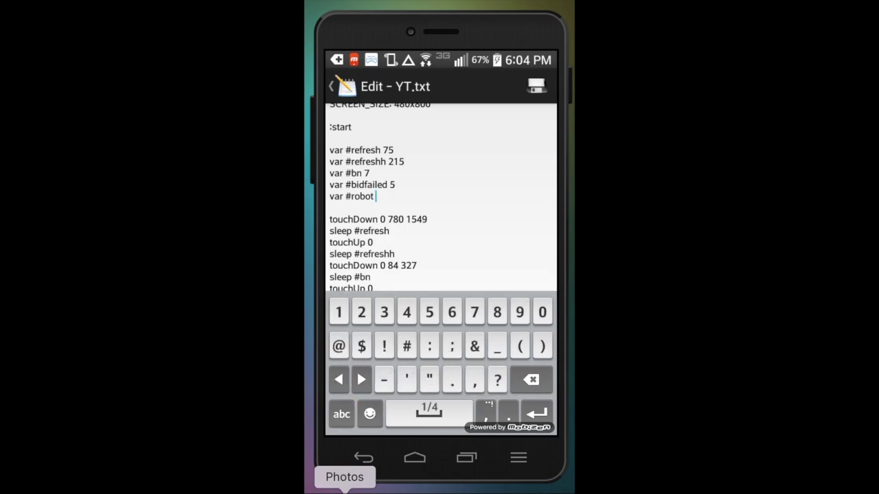
pyautogui.write('2')
pyautogui.write('2')
pyautogui.rightClick(310, 490)
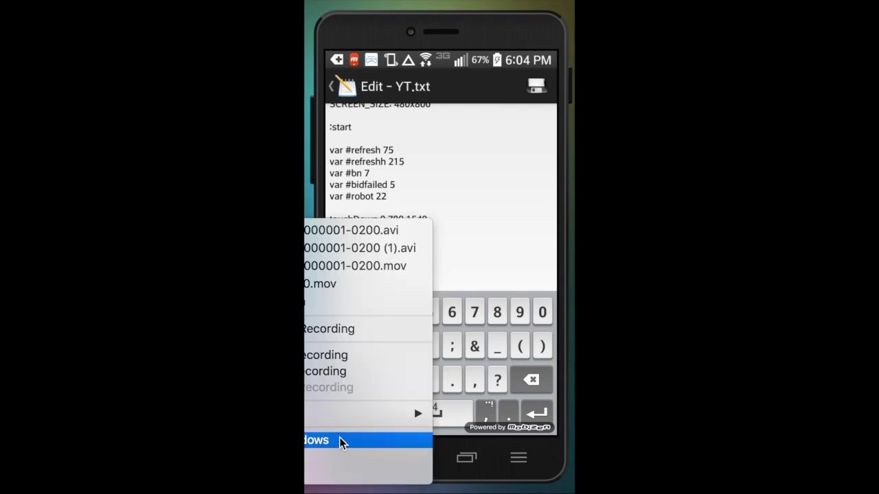